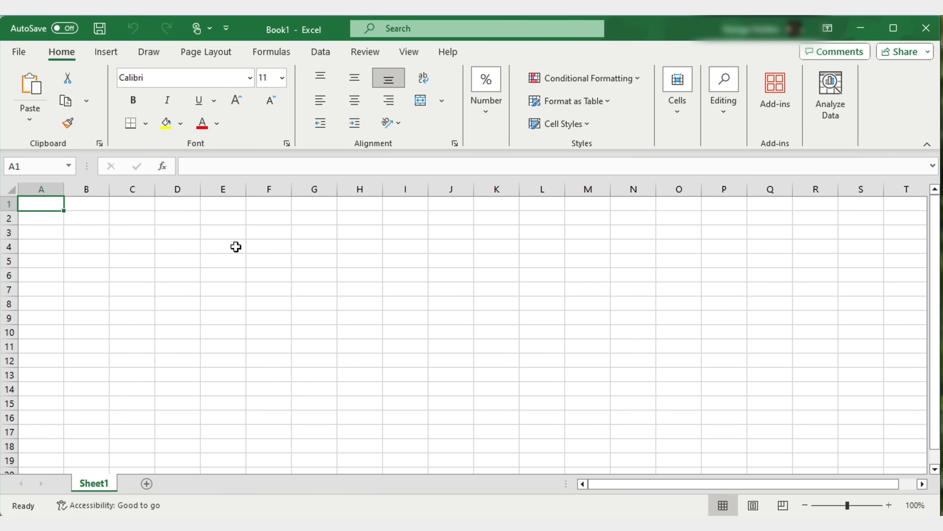
Import Invoice 1.pdf into Excel from PDF and load its Page001 table as a new sheet.
{"action": "left_click", "coordinate": [330, 56]}
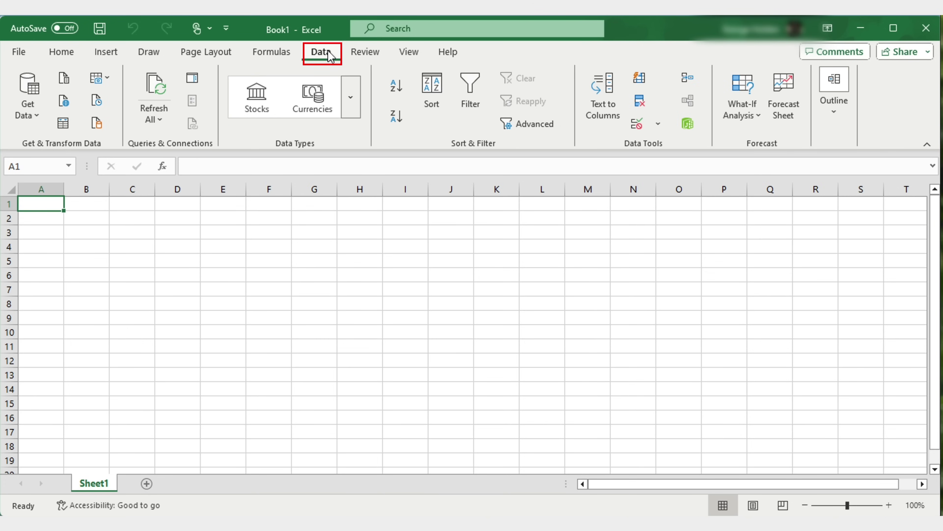
{"action": "left_click", "coordinate": [34, 115]}
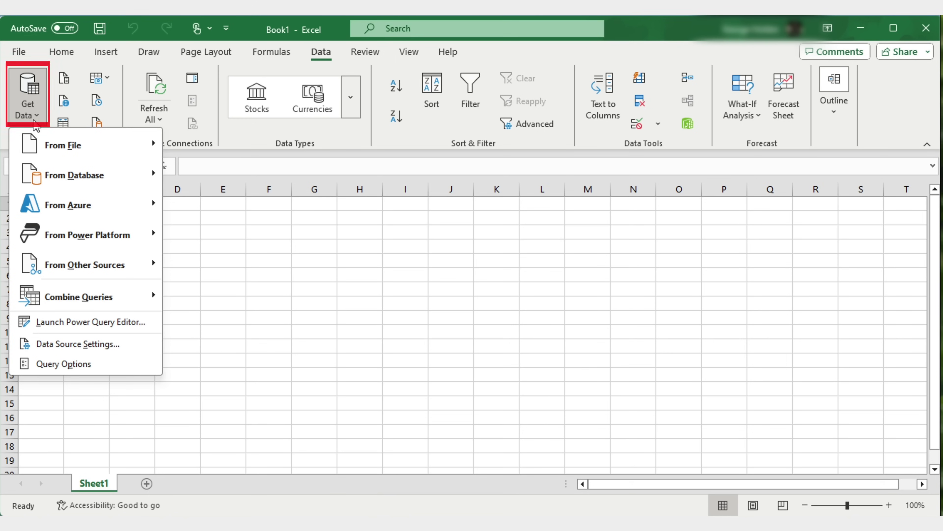
{"action": "mouse_move", "coordinate": [89, 145]}
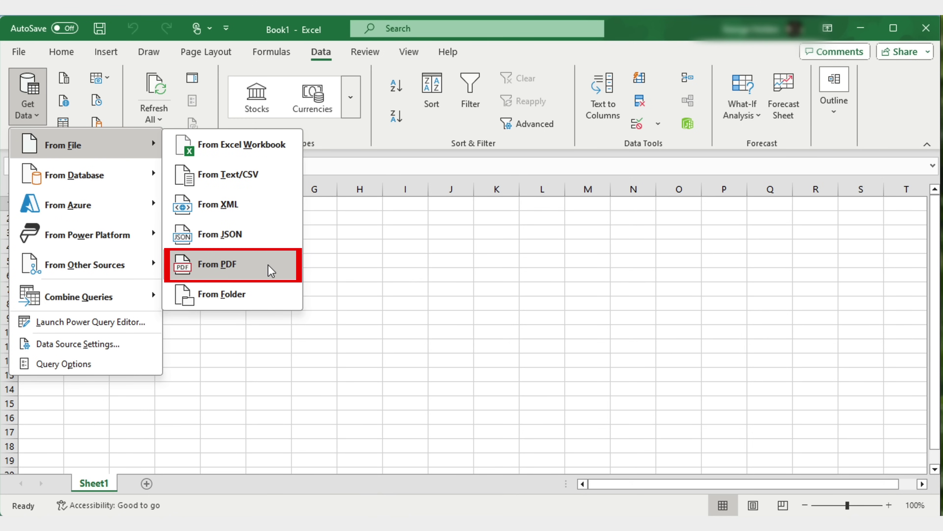
{"action": "left_click", "coordinate": [233, 268]}
{"action": "left_click", "coordinate": [221, 158]}
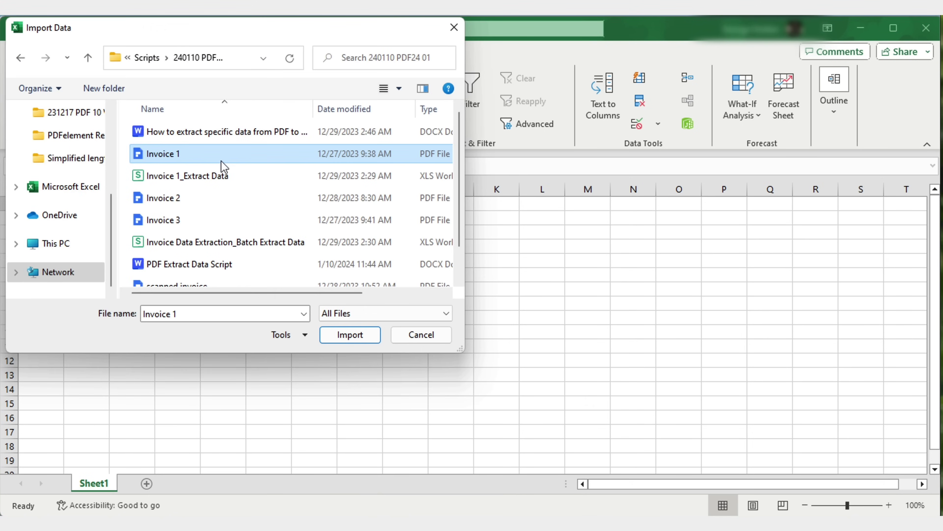
{"action": "left_click", "coordinate": [351, 335]}
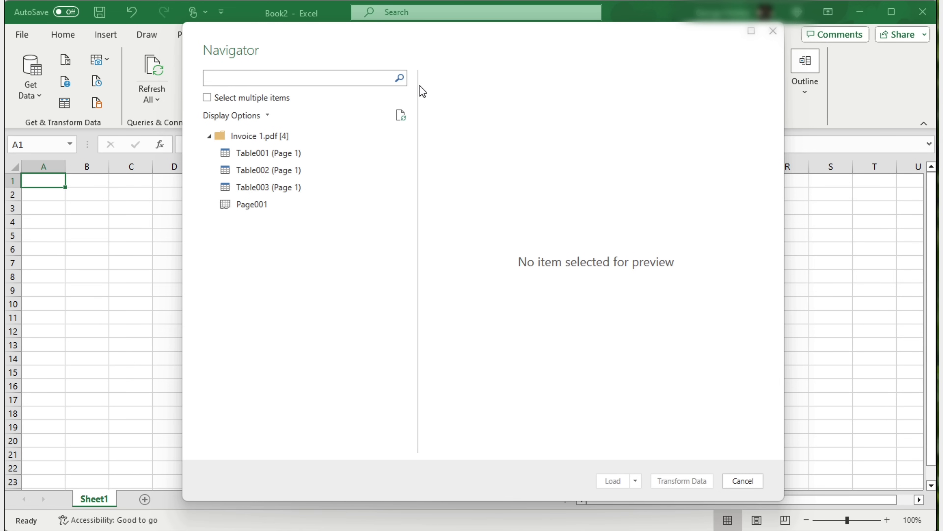
{"action": "left_click", "coordinate": [266, 205]}
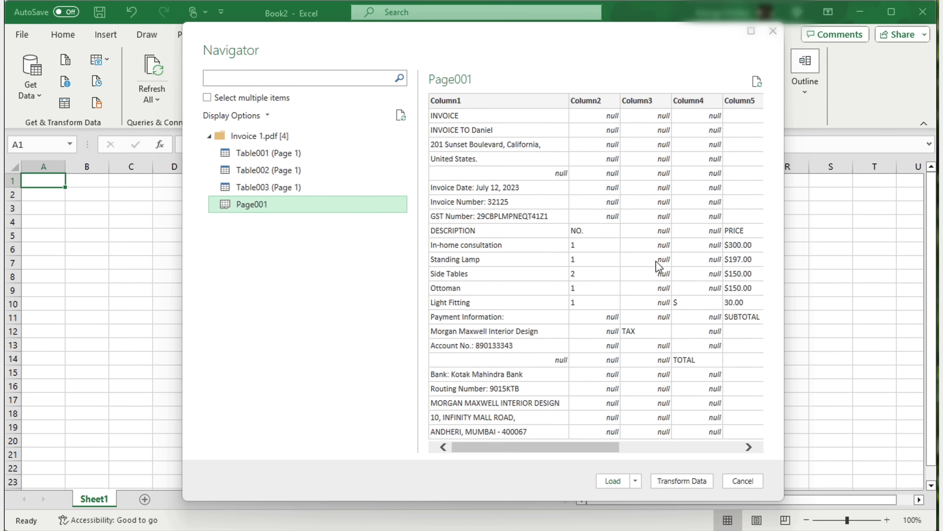
{"action": "left_click", "coordinate": [613, 482]}
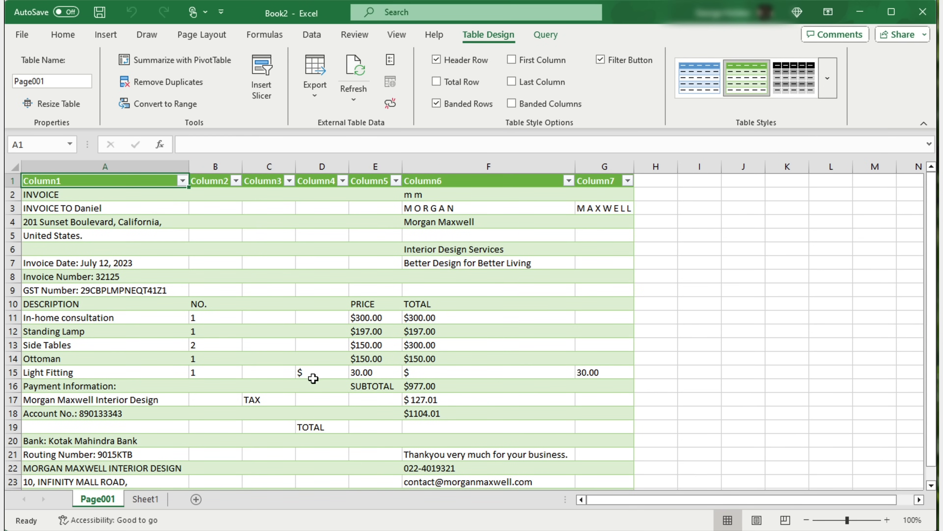
Zoom the Page001 sheet out to about 77%.
{"action": "left_click", "coordinate": [839, 522]}
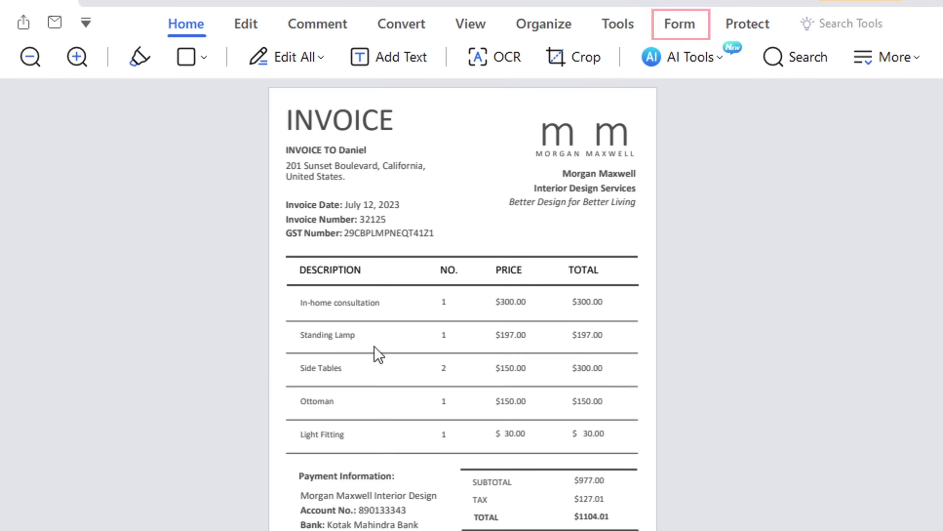
Start selection-based data extraction on Invoice 1 and mark the Client field in template 'Invoice Data'.
{"action": "left_click", "coordinate": [684, 26]}
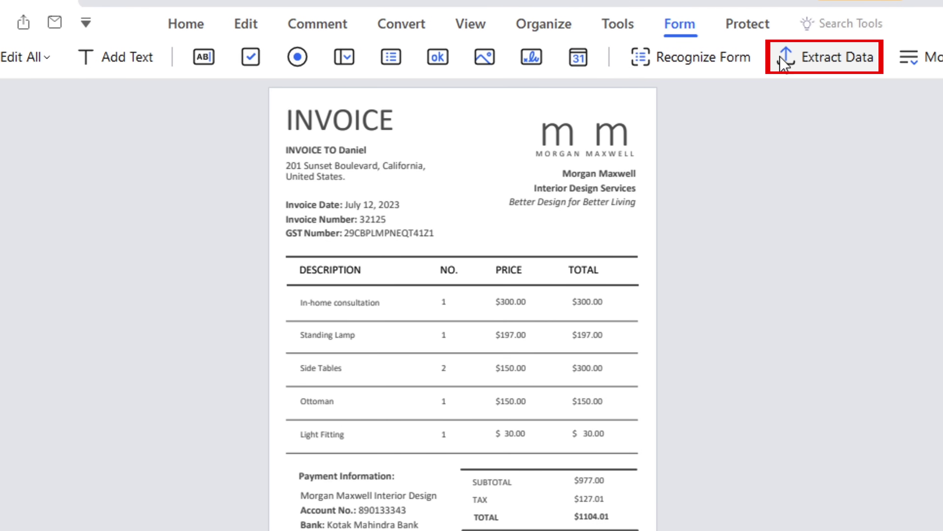
{"action": "left_click", "coordinate": [823, 63]}
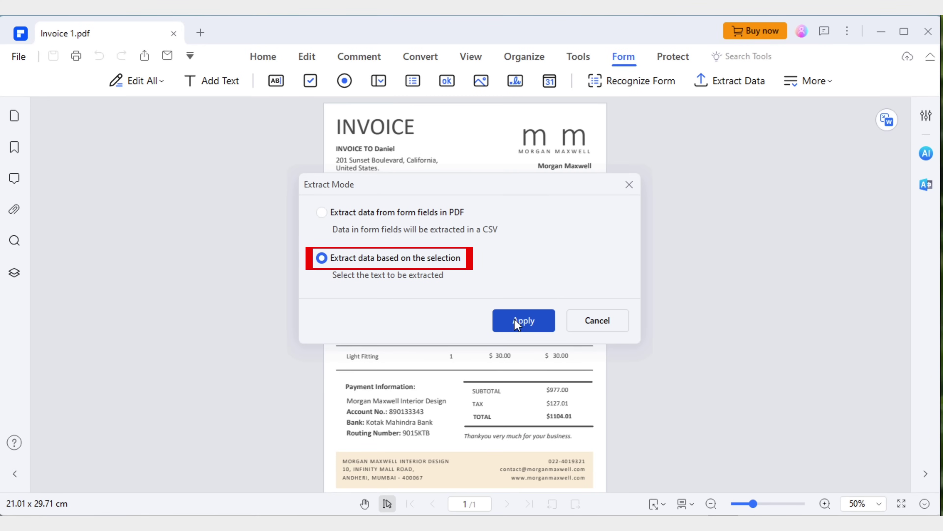
{"action": "left_click", "coordinate": [518, 322]}
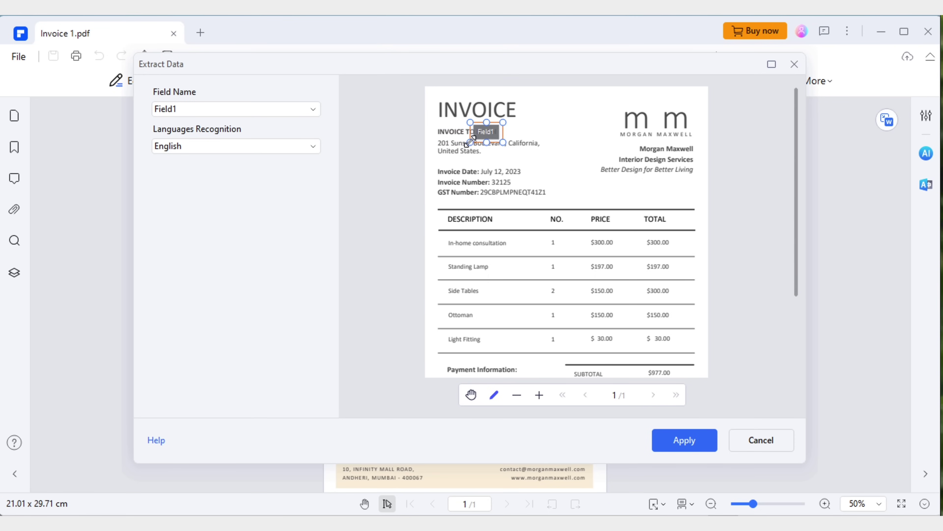
{"action": "left_click_drag", "start_coordinate": [471, 142], "coordinate": [472, 139]}
{"action": "type", "text": "Client"}
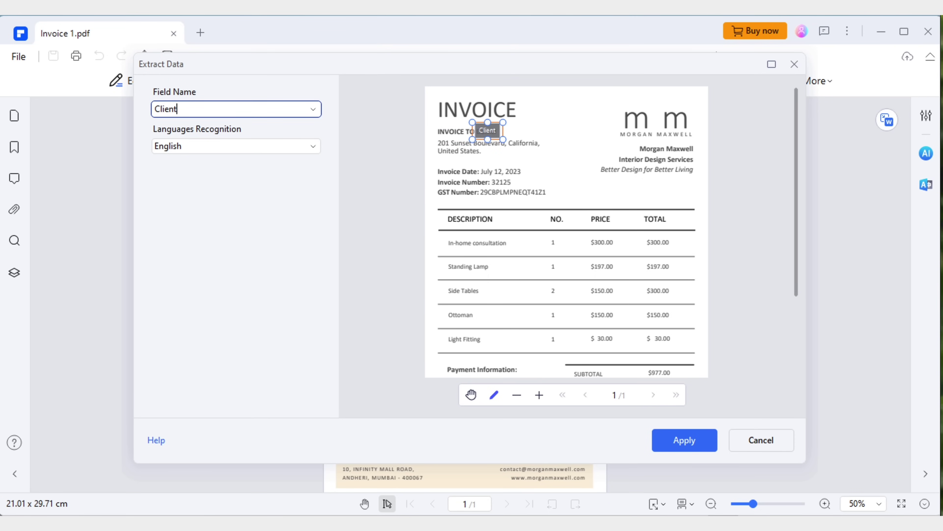
{"action": "type", "text": "Invoice"}
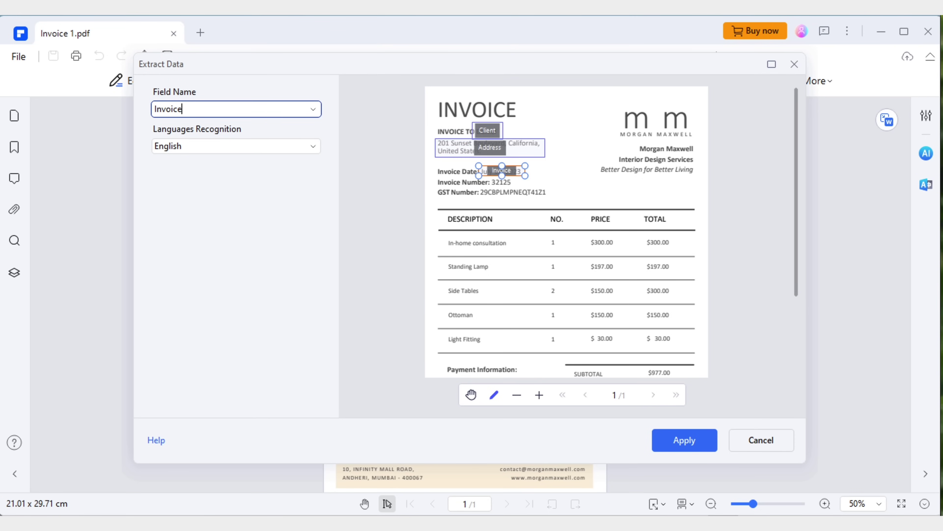
{"action": "type", "text": " Data"}
Mark the Invoice Number, GST number and Total Amount fields, then apply the extraction.
{"action": "left_click_drag", "start_coordinate": [491, 176], "coordinate": [516, 187]}
{"action": "type", "text": "Invoice Nu"}
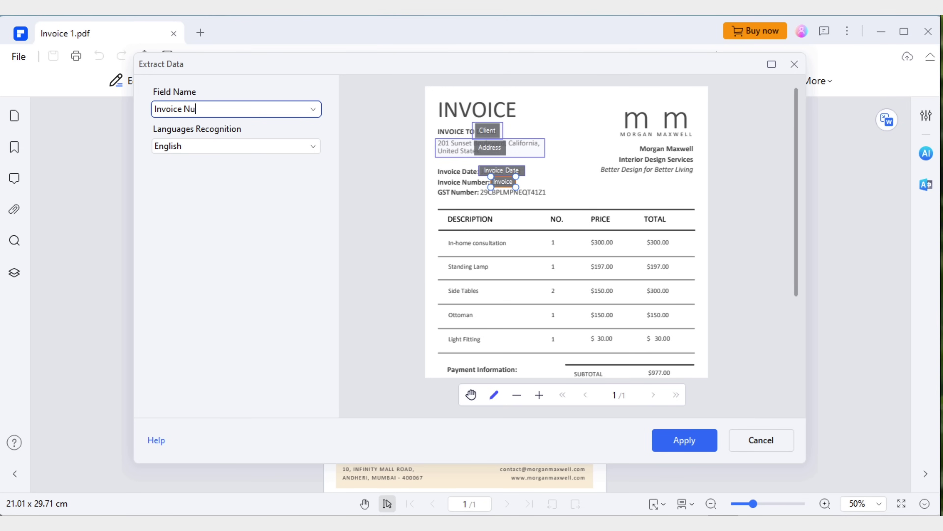
{"action": "type", "text": "mber"}
{"action": "left_click_drag", "start_coordinate": [551, 195], "coordinate": [479, 194]}
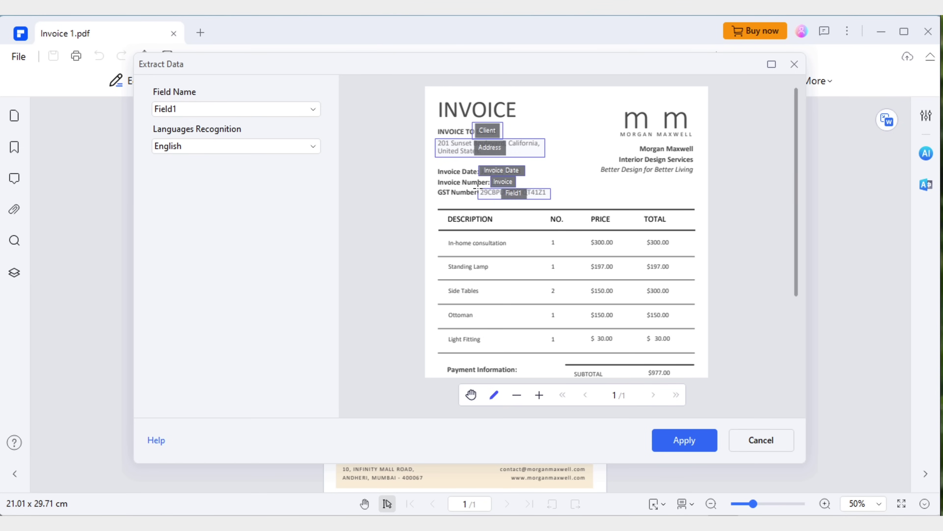
{"action": "scroll", "coordinate": [479, 193], "scroll_direction": "down", "scroll_amount": 3}
{"action": "left_click", "coordinate": [232, 109]}
{"action": "double_click", "coordinate": [232, 109]}
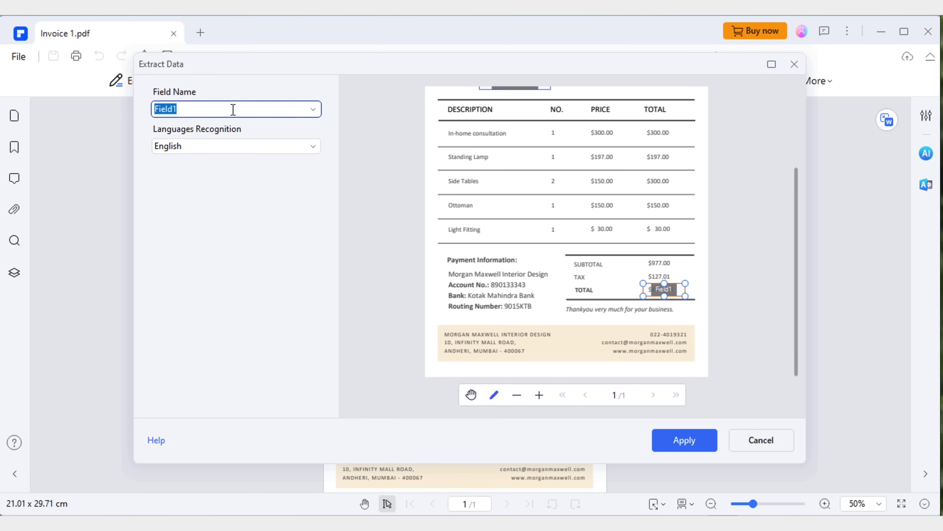
{"action": "type", "text": "Total Amount"}
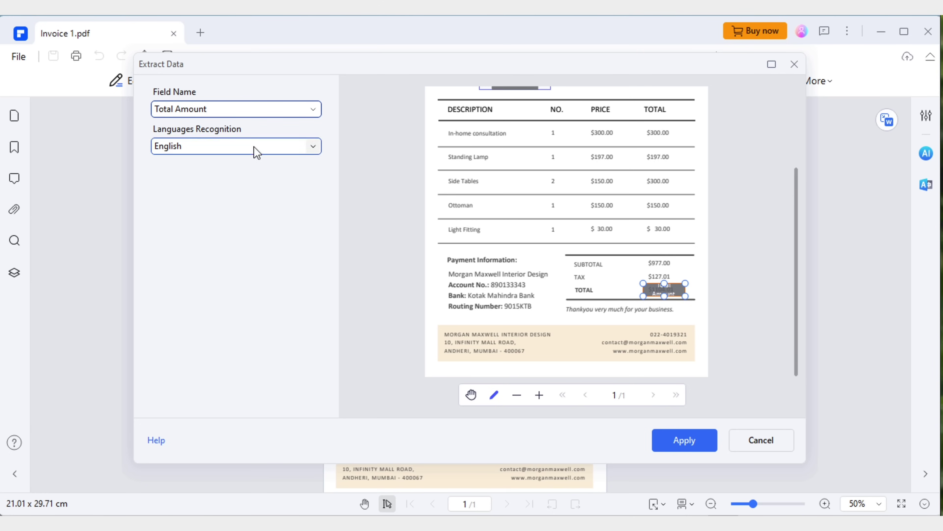
{"action": "left_click", "coordinate": [684, 442]}
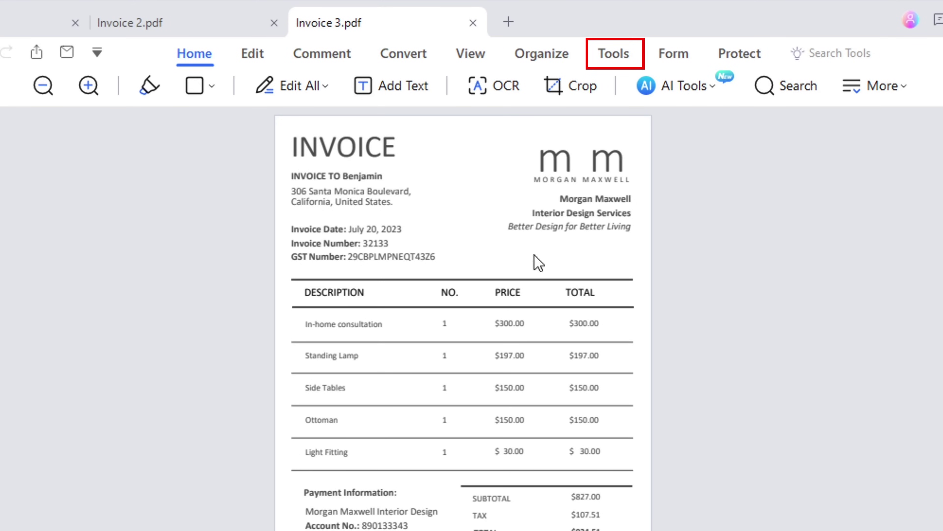
Set up batch Extract Data for Invoices 1–3 in extract-from-marked-PDF mode.
{"action": "left_click", "coordinate": [624, 60]}
{"action": "left_click", "coordinate": [628, 72]}
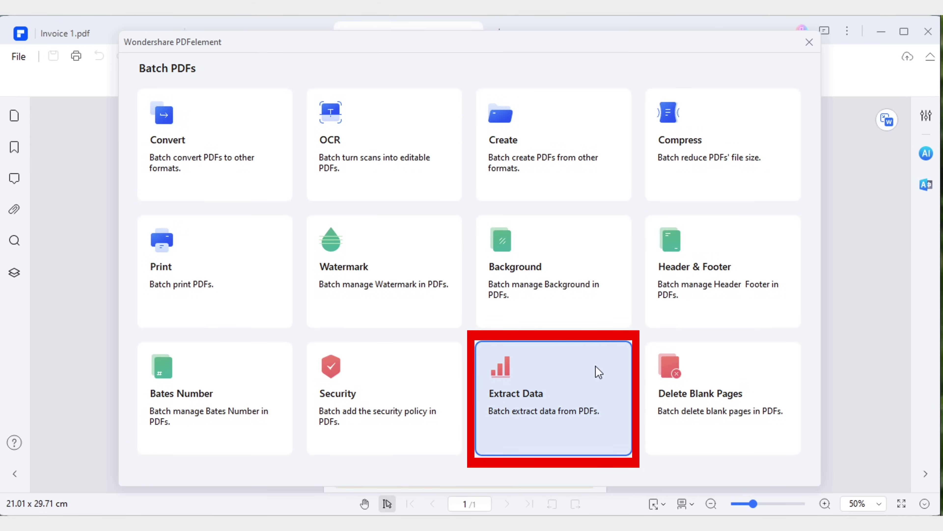
{"action": "left_click", "coordinate": [597, 388]}
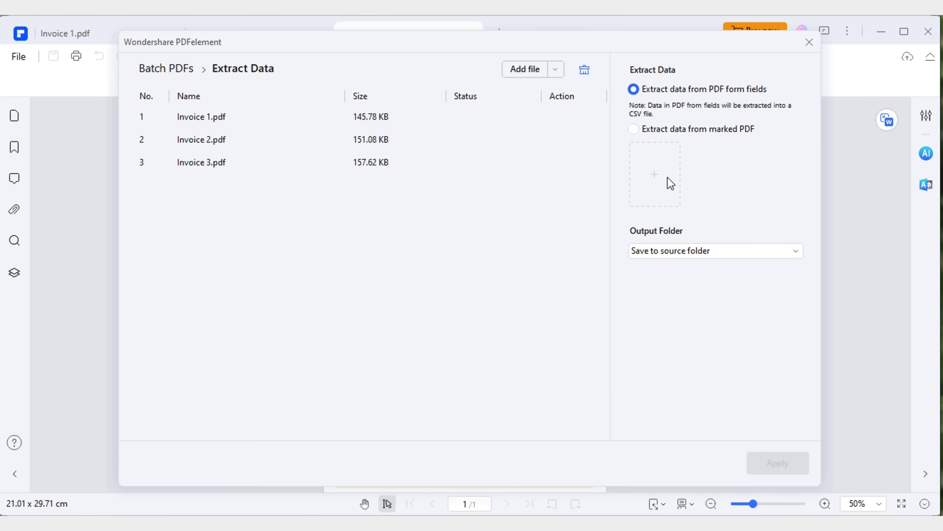
{"action": "left_click", "coordinate": [673, 131]}
Build the Invoice Data Extraction template on Invoice 1 with address and Total Amount fields, and save it.
{"action": "left_click", "coordinate": [657, 175]}
{"action": "left_click", "coordinate": [439, 369]}
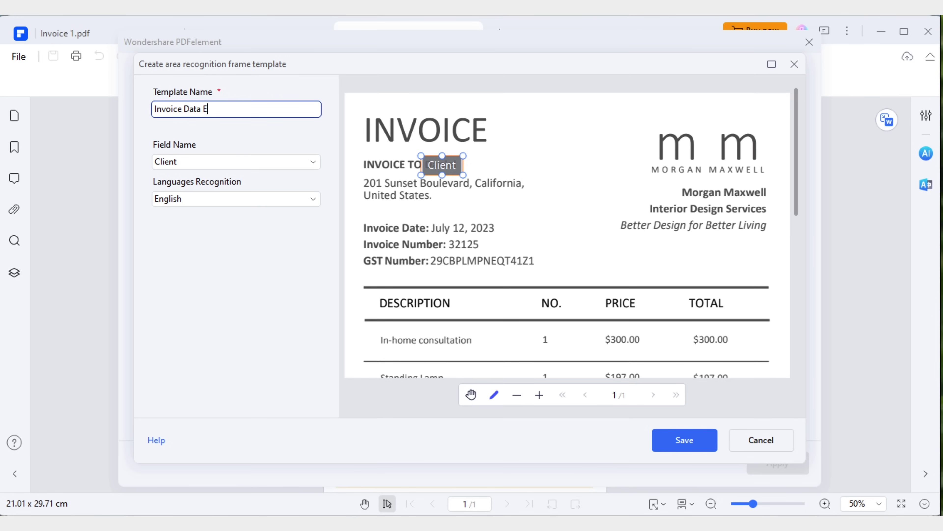
{"action": "type", "text": "n"}
{"action": "left_click_drag", "start_coordinate": [362, 176], "coordinate": [527, 202]}
{"action": "left_click", "coordinate": [163, 161]}
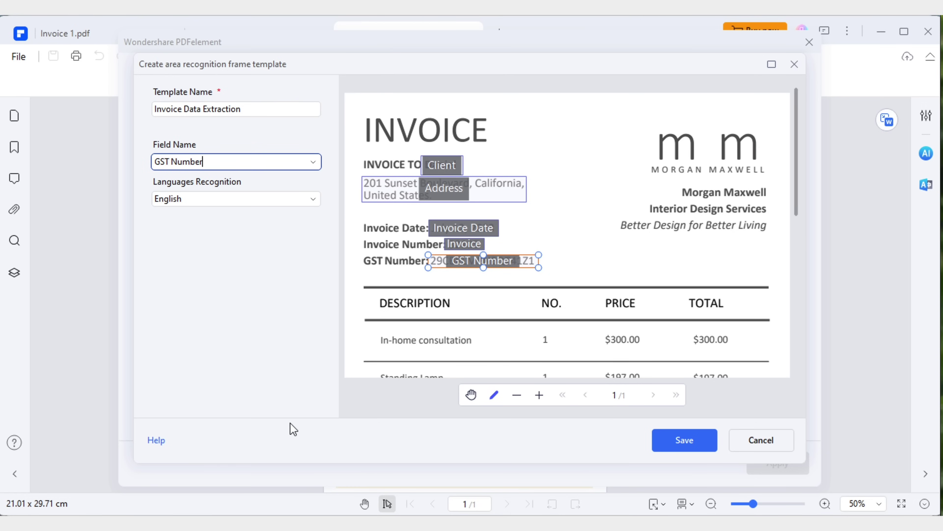
{"action": "type", "text": "Total Amount"}
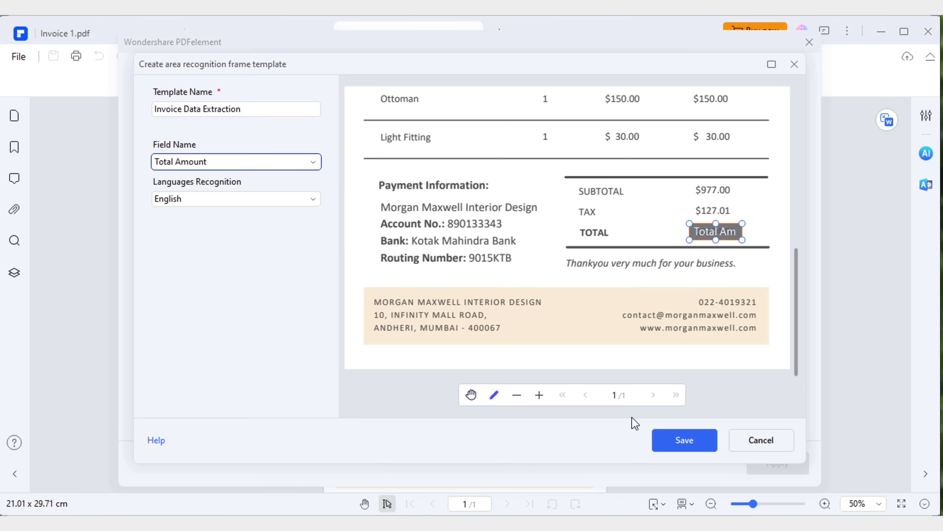
{"action": "left_click", "coordinate": [676, 437]}
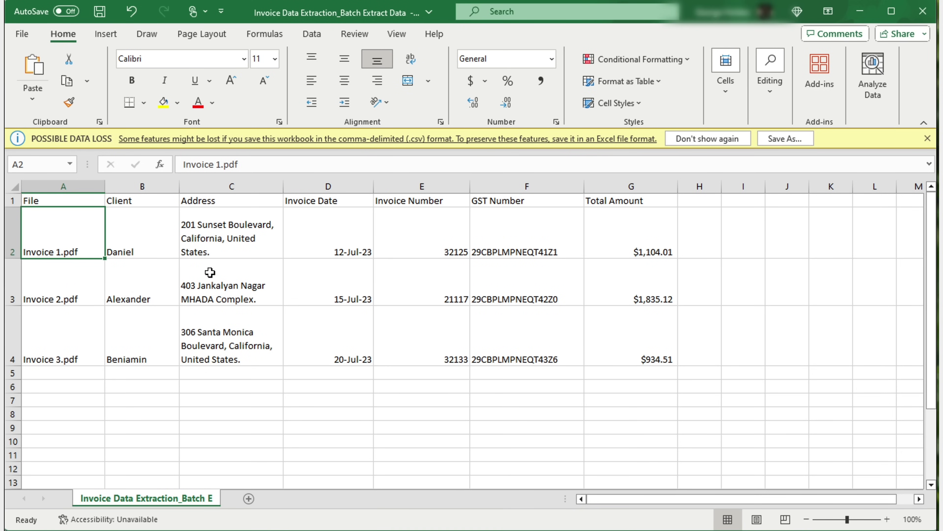
Dismiss the data loss warning, then check invoice number 21117 and Invoice 3's total amount.
{"action": "left_click", "coordinate": [710, 138]}
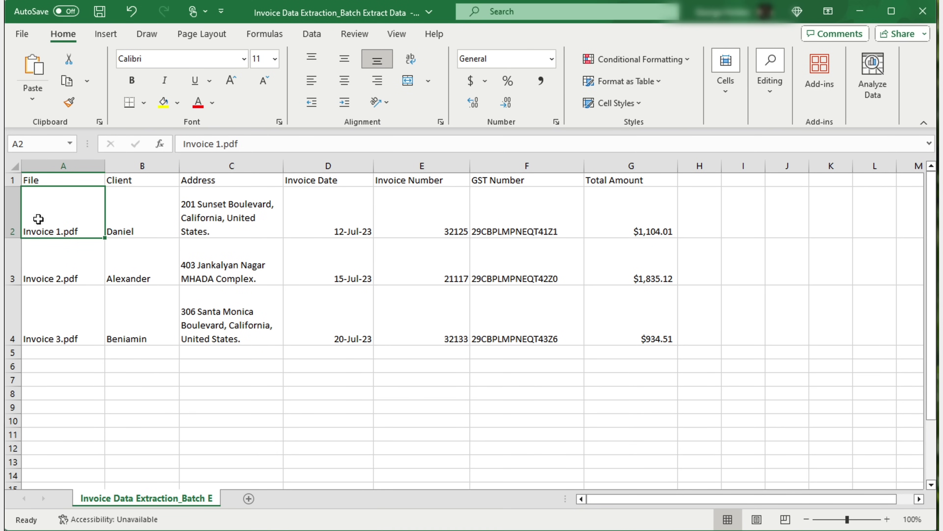
{"action": "left_click", "coordinate": [426, 261]}
{"action": "left_click", "coordinate": [624, 333]}
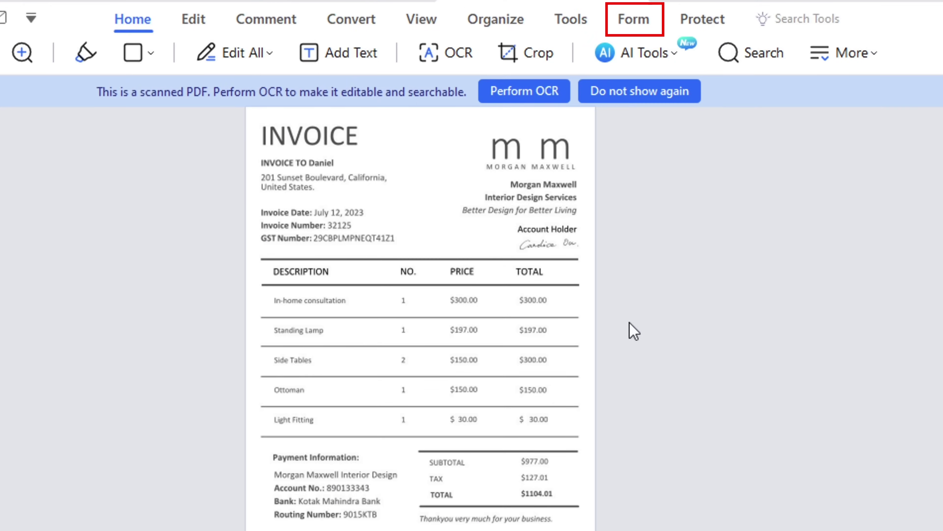
Mark the Account payment fields on the scanned invoice by selection and apply the extraction.
{"action": "left_click", "coordinate": [620, 43]}
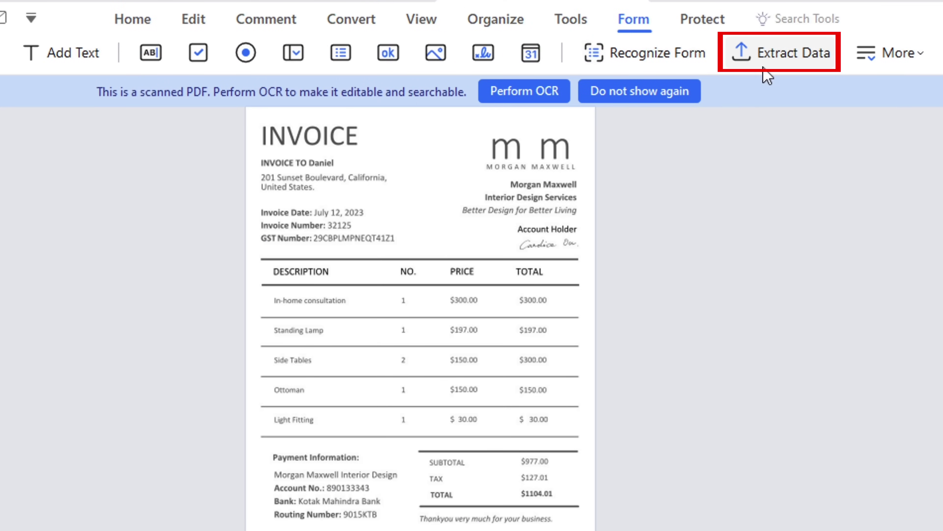
{"action": "left_click", "coordinate": [776, 67]}
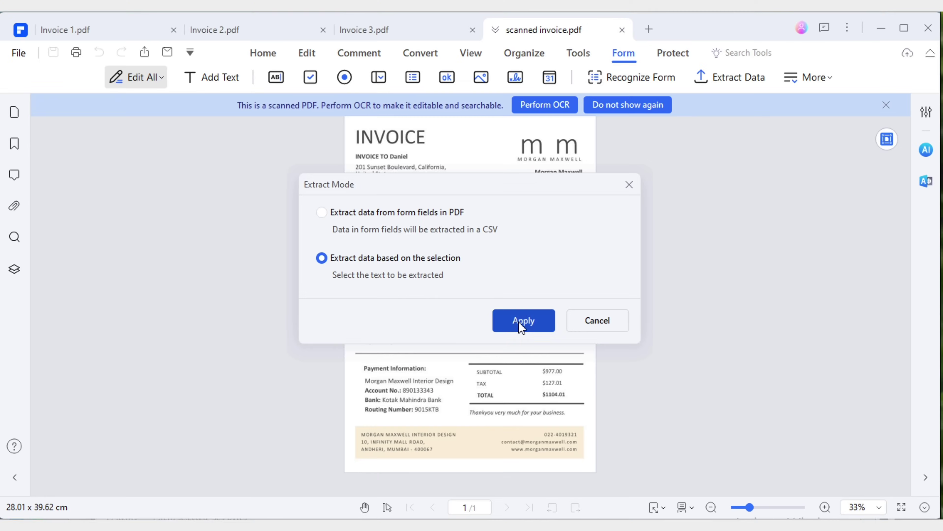
{"action": "left_click", "coordinate": [519, 379]}
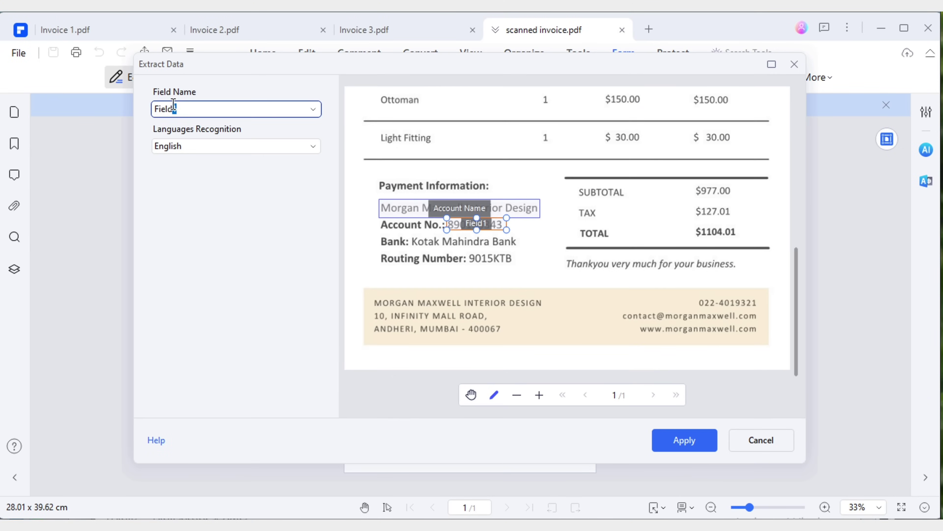
{"action": "left_click_drag", "start_coordinate": [174, 102], "coordinate": [154, 109]}
{"action": "type", "text": "Account"}
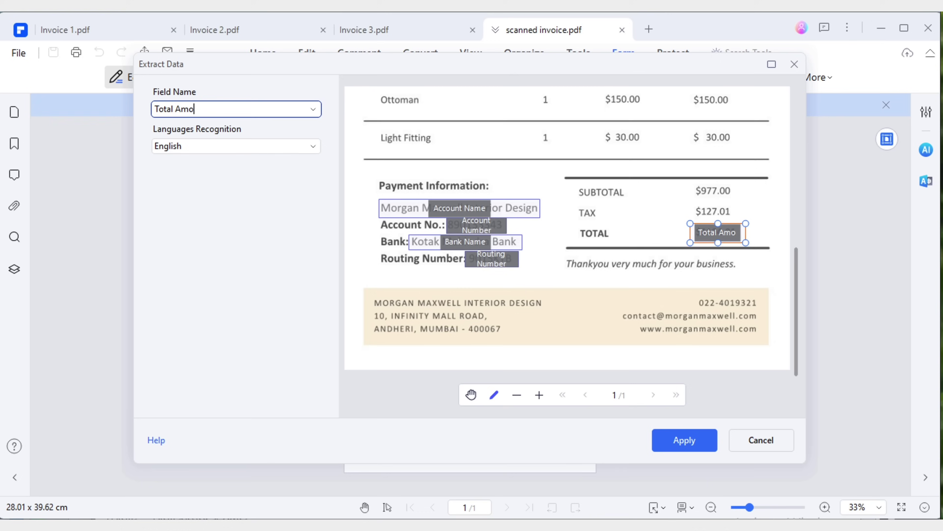
{"action": "type", "text": "nt"}
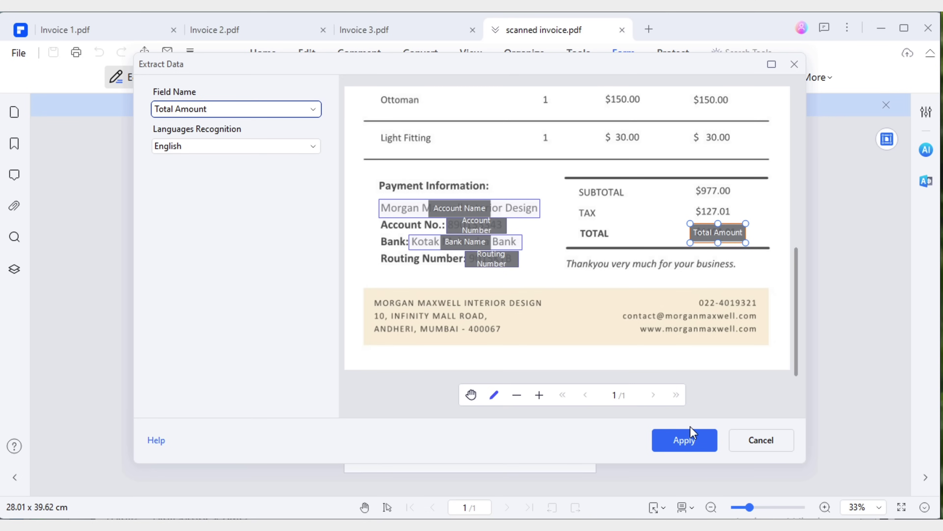
{"action": "left_click", "coordinate": [685, 440]}
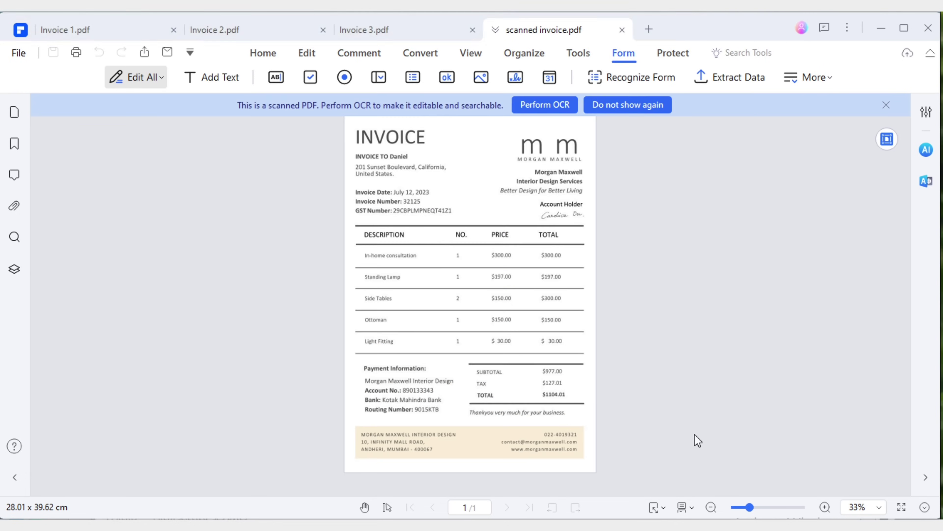